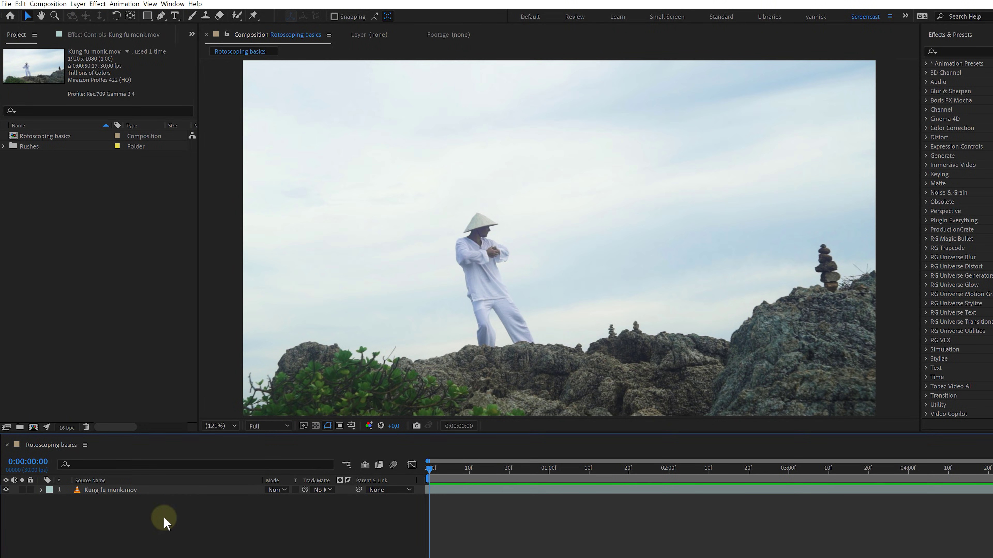
# Select the Kung fu monk.mov layer, pick the Roto Brush tool, and open the layer in its Layer viewer
pyautogui.click(173, 490)
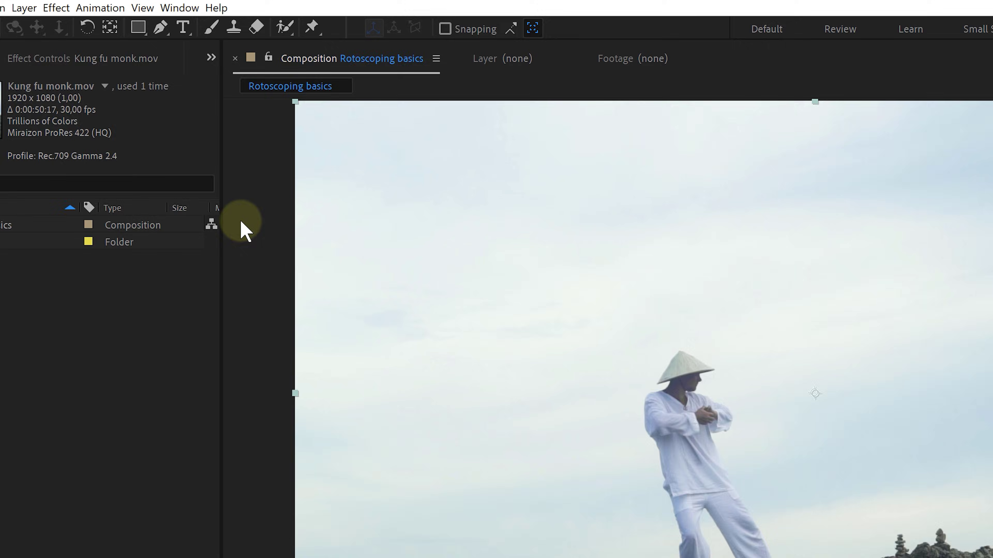
pyautogui.click(285, 20)
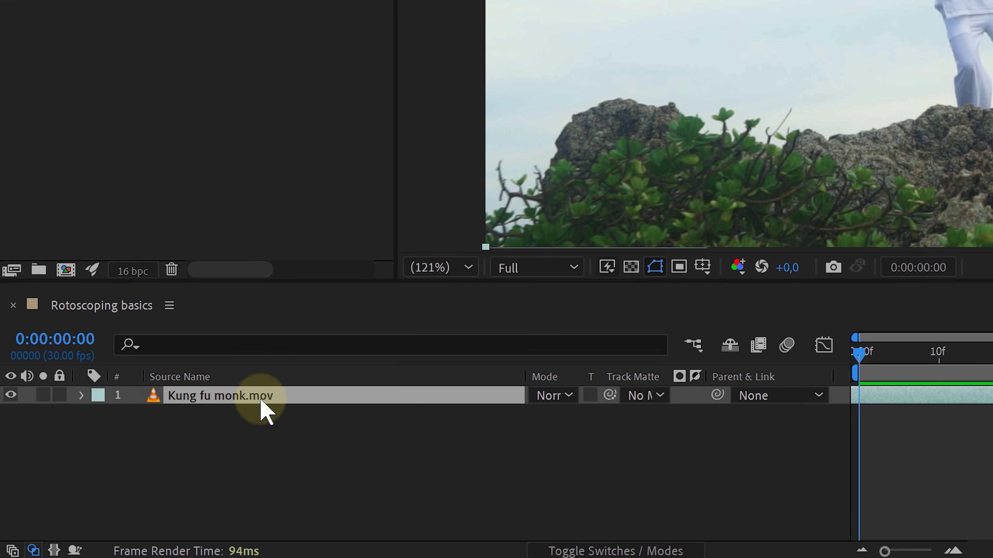
pyautogui.doubleClick(261, 396)
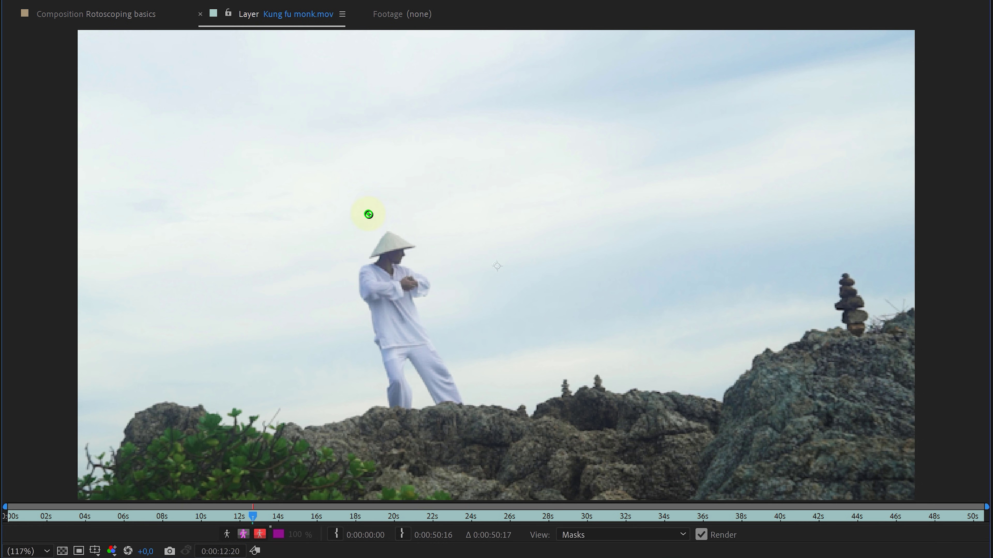
# Paint a Roto Brush foreground stroke over the monk from hat to arm
pyautogui.moveTo(391, 242)
pyautogui.mouseDown()
pyautogui.moveTo(397, 256)
pyautogui.moveTo(377, 291)
pyautogui.moveTo(399, 382)
pyautogui.moveTo(408, 332)
pyautogui.moveTo(441, 378)
pyautogui.moveTo(406, 305)
pyautogui.moveTo(404, 276)
pyautogui.moveTo(417, 279)
pyautogui.moveTo(403, 272)
pyautogui.mouseUp()
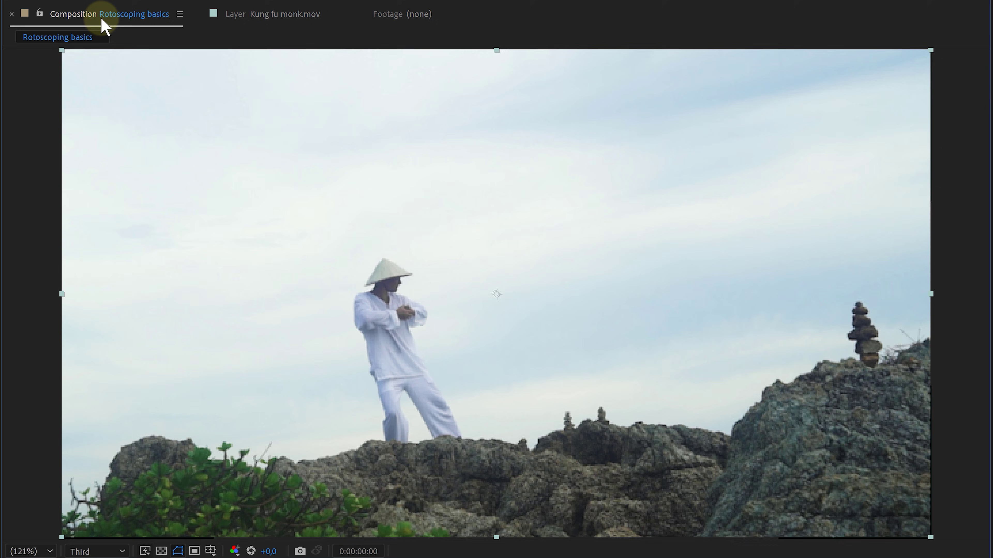
# Set the preview resolution to Full and return to the Kung fu monk.mov layer view
pyautogui.click(102, 443)
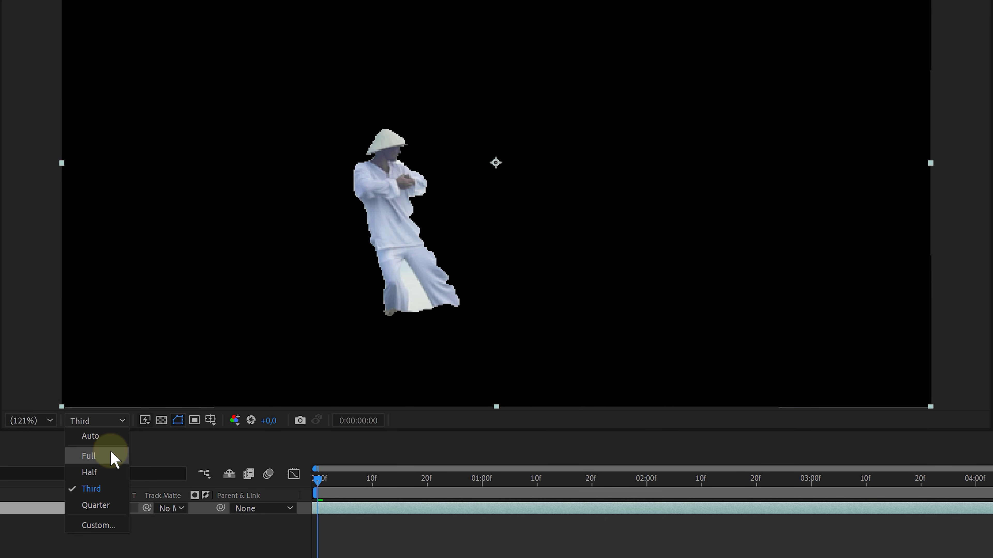
pyautogui.click(110, 452)
pyautogui.click(278, 14)
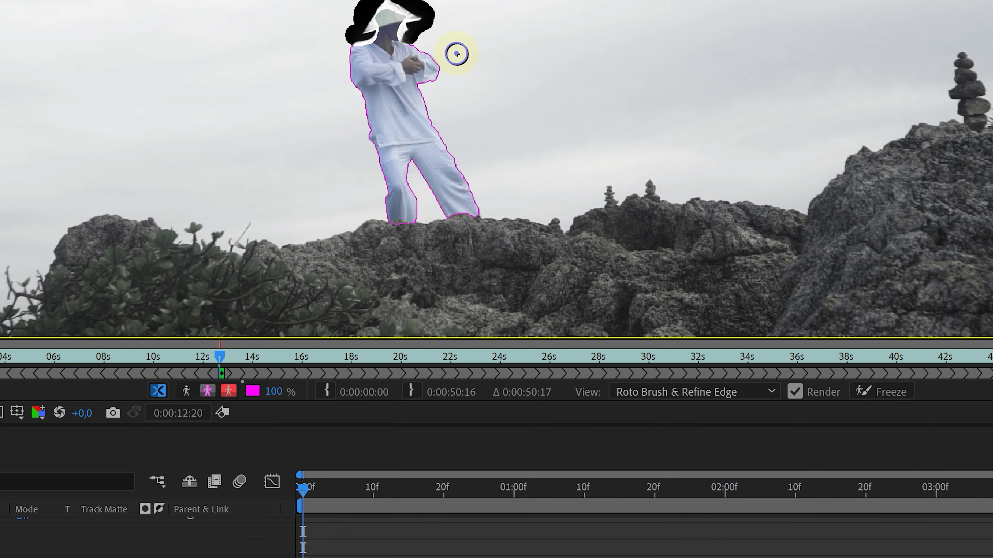
pyautogui.click(186, 393)
pyautogui.click(207, 391)
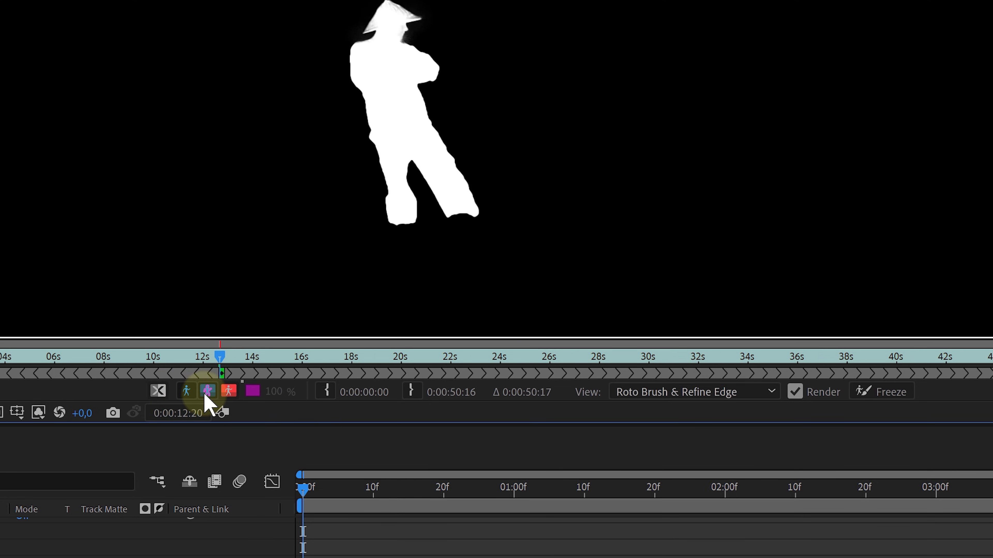
pyautogui.click(229, 391)
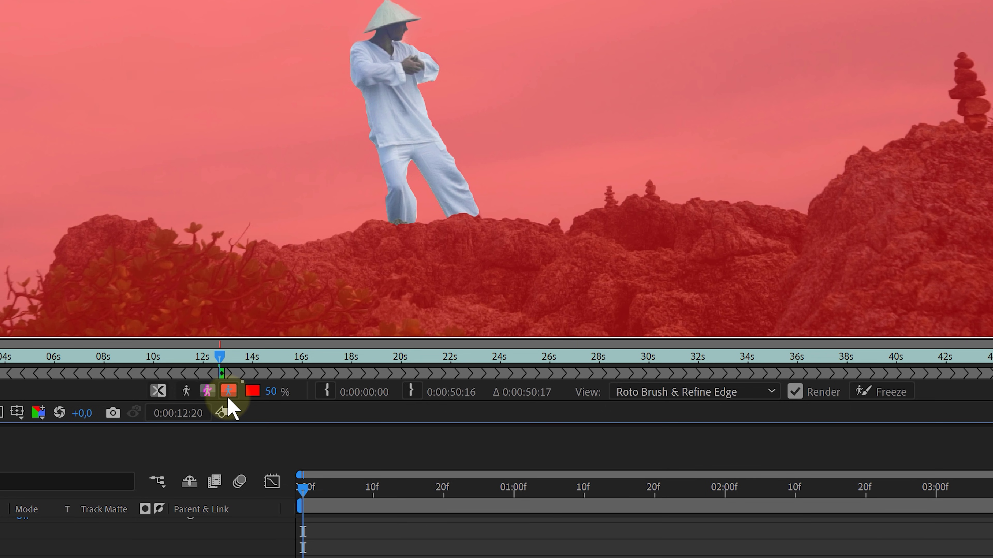
pyautogui.click(207, 391)
pyautogui.click(158, 391)
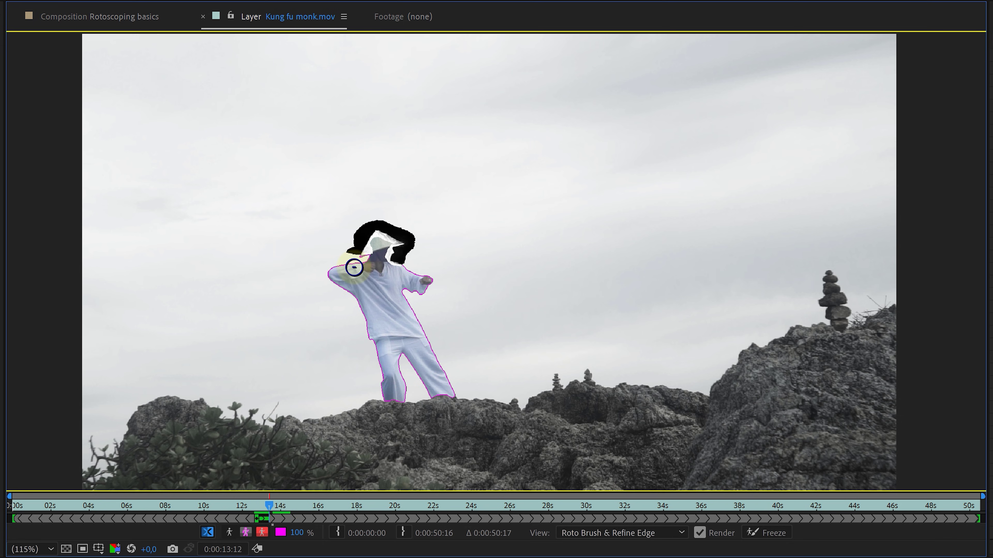
# Play forward so Roto Brush propagates the monk's matte through 0:00:19:06
pyautogui.press('space')
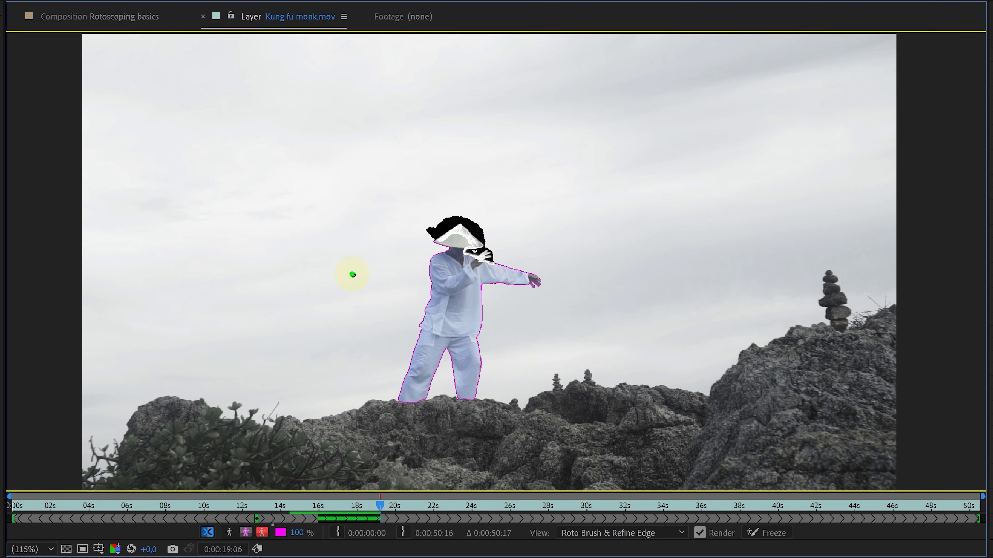
# Freeze the monk's propagated Roto Brush matte
pyautogui.click(772, 534)
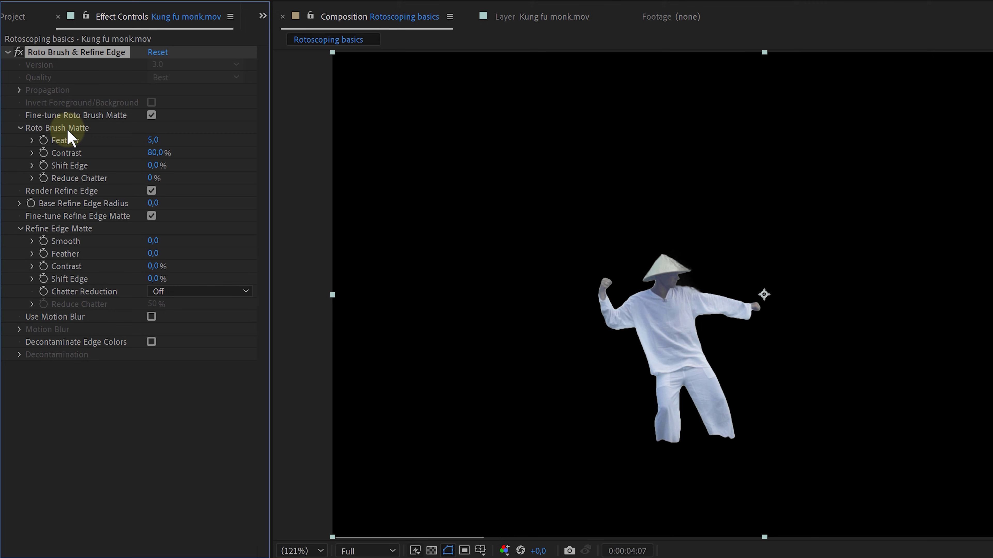
# Give the Roto Brush Matte Feather 2,4, Contrast 10 % and Reduce Chatter 10 %
pyautogui.moveTo(152, 139)
pyautogui.mouseDown()
pyautogui.moveTo(217, 133)
pyautogui.moveTo(130, 130)
pyautogui.mouseUp()
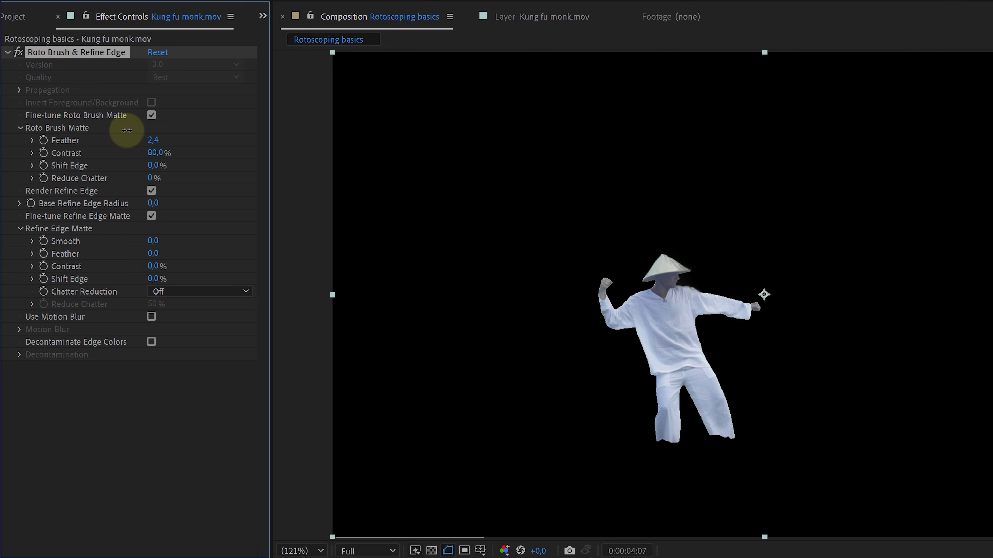
pyautogui.click(155, 152)
pyautogui.press('Return')
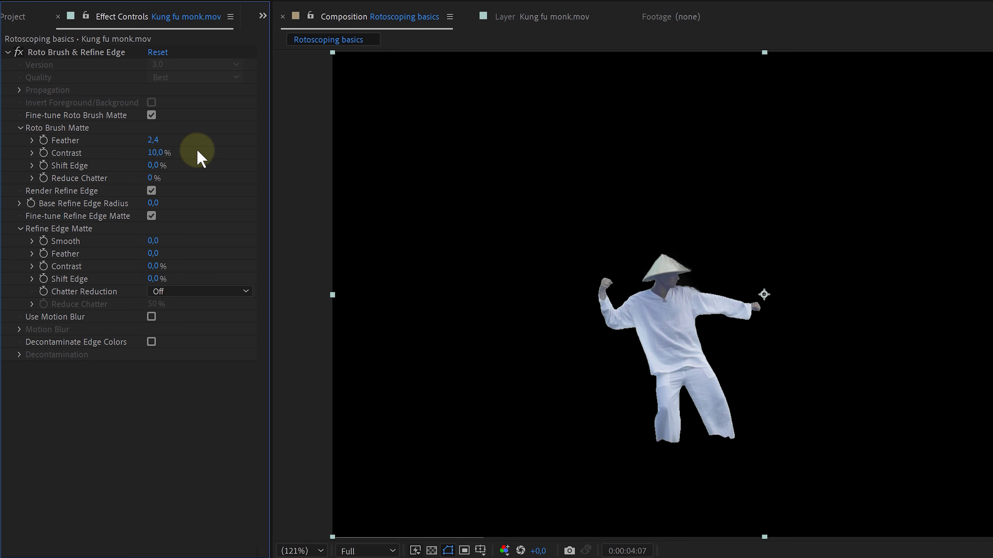
pyautogui.moveTo(153, 165)
pyautogui.mouseDown()
pyautogui.moveTo(20, 160)
pyautogui.moveTo(162, 164)
pyautogui.mouseUp()
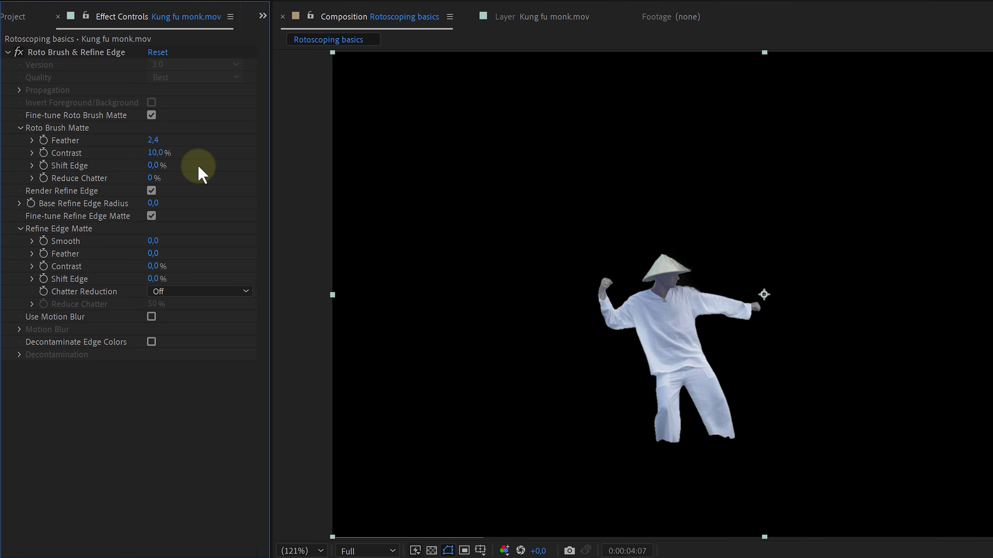
pyautogui.click(151, 178)
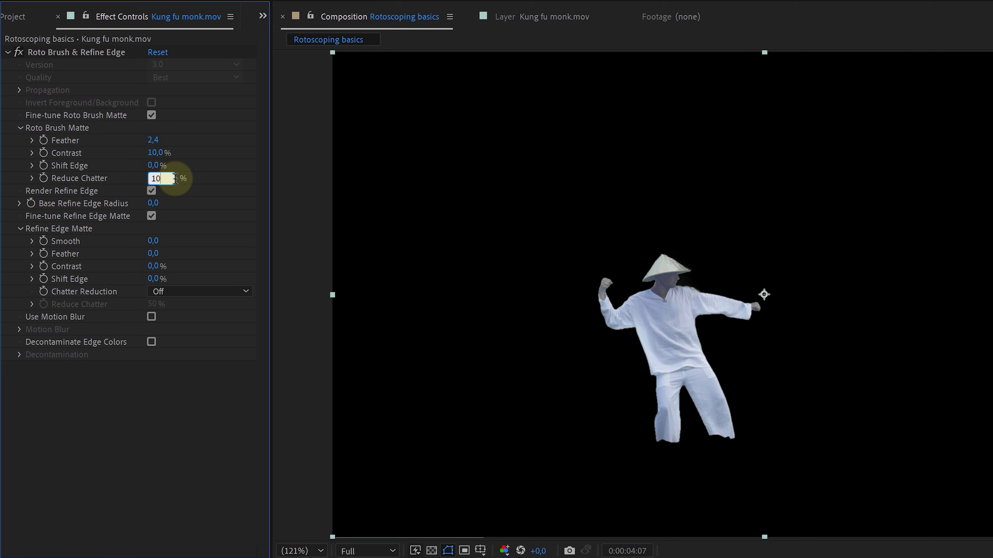
pyautogui.press('Return')
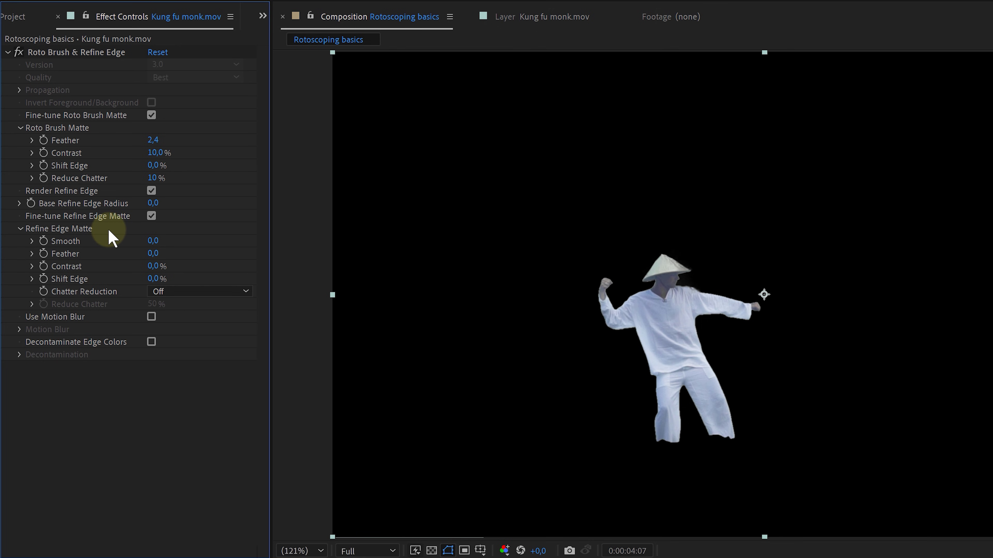
# Set the Refine Edge Matte Smooth value to 5,0
pyautogui.click(153, 241)
pyautogui.write('5')
pyautogui.press('Return')
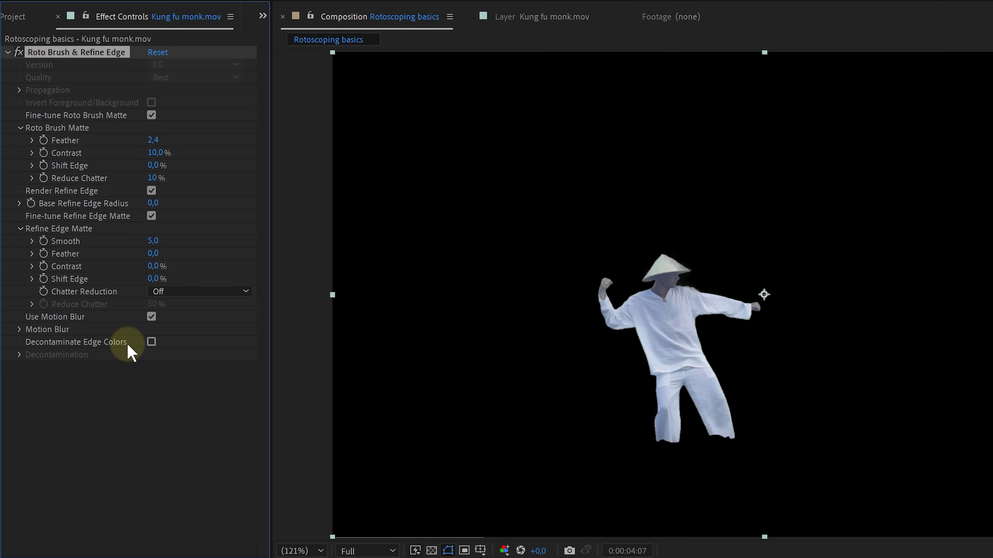
# Toggle Decontaminate Edge Colors repeatedly to compare the monk's edges with and without it
pyautogui.click(151, 342)
pyautogui.click(152, 342)
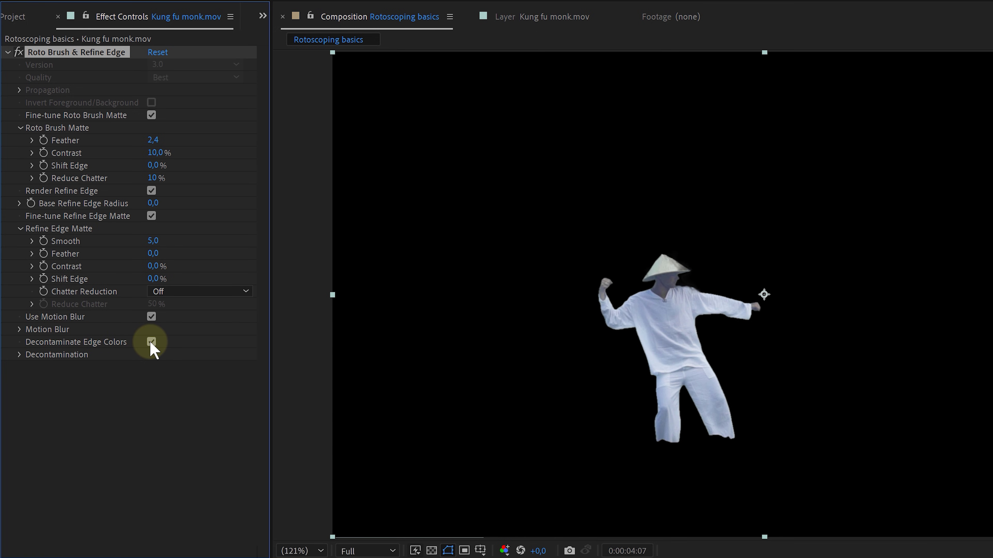
pyautogui.click(151, 341)
pyautogui.click(151, 342)
pyautogui.click(151, 342)
pyautogui.click(151, 342)
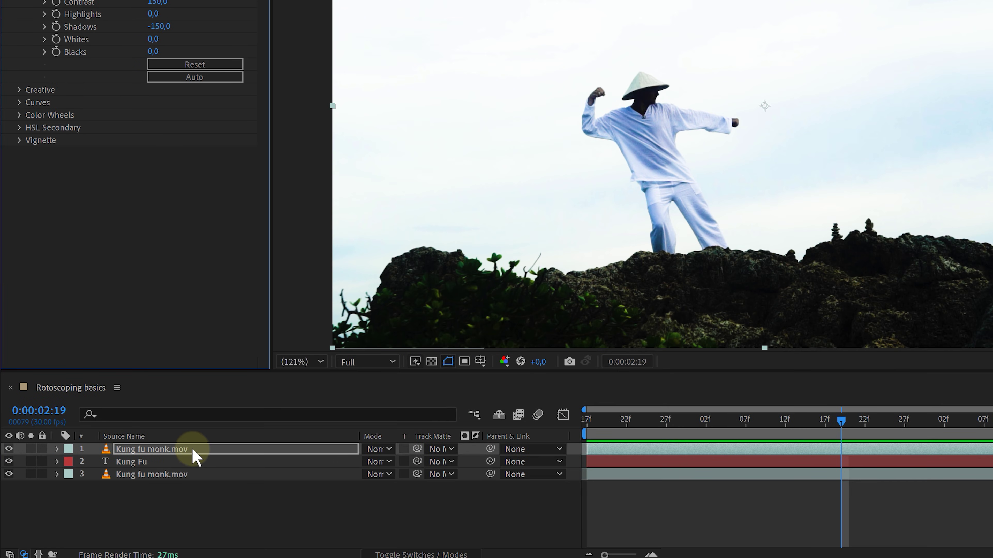
# Pre-compose the top monk layer, moving all attributes into the new composition
pyautogui.rightClick(193, 449)
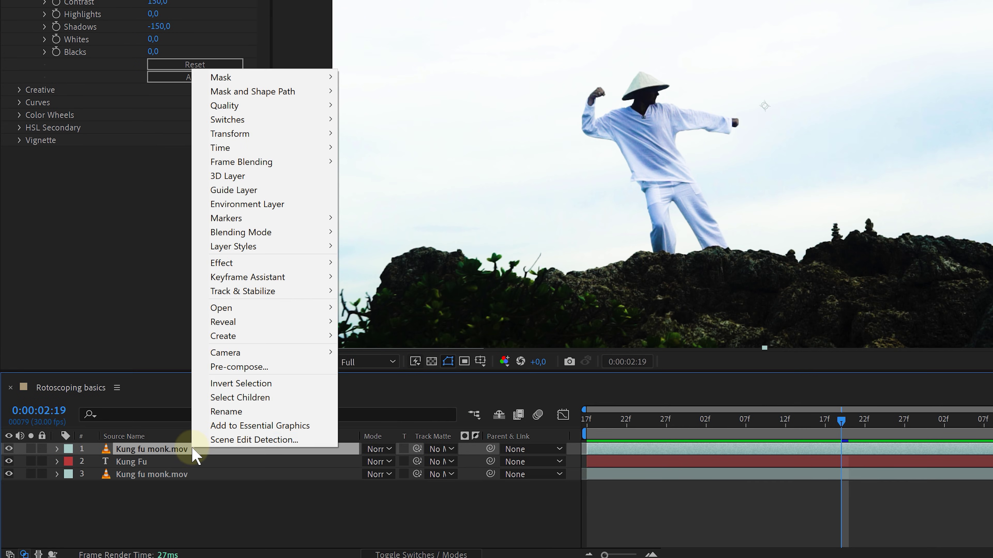
pyautogui.click(240, 367)
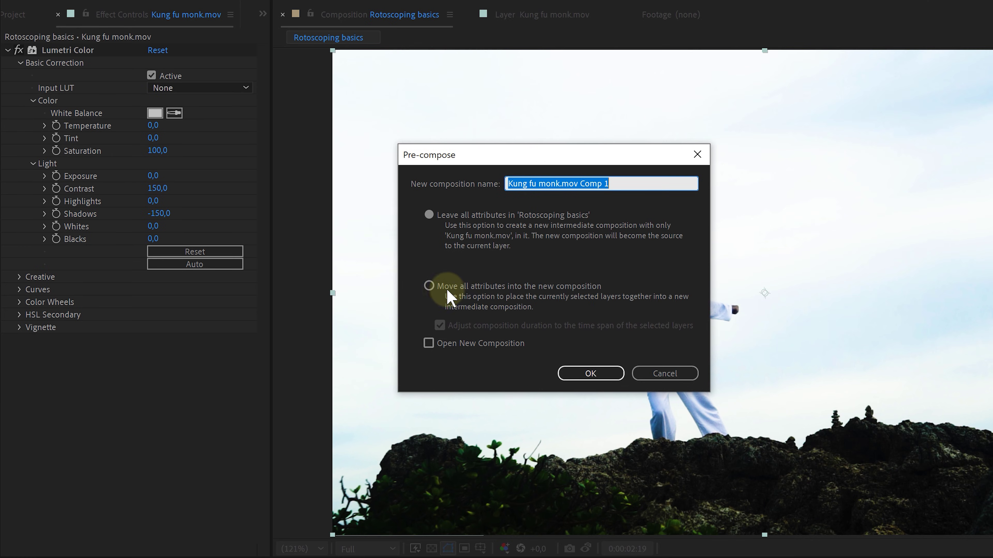
pyautogui.click(448, 289)
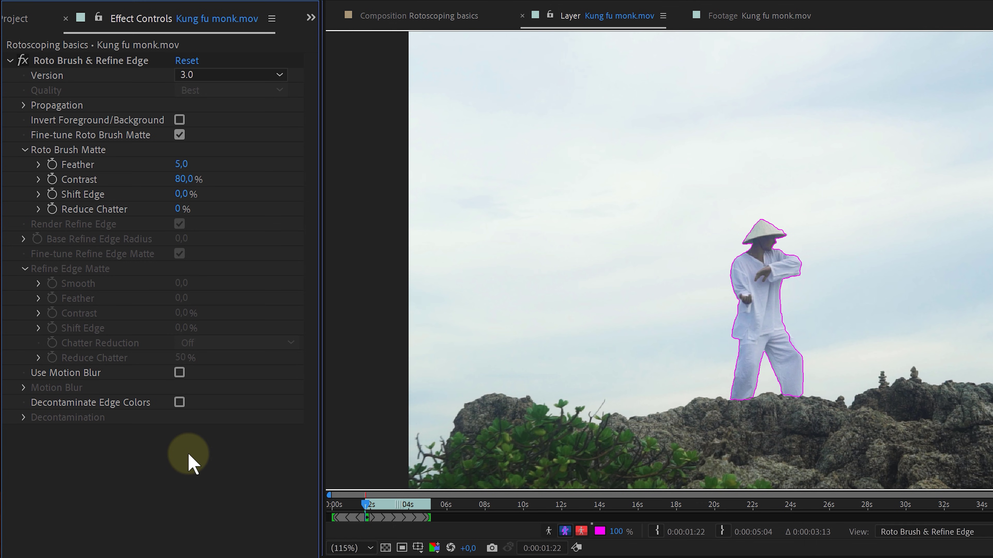
# Expand Propagation, set Search Radius to 50 and turn on View Search Region
pyautogui.click(24, 105)
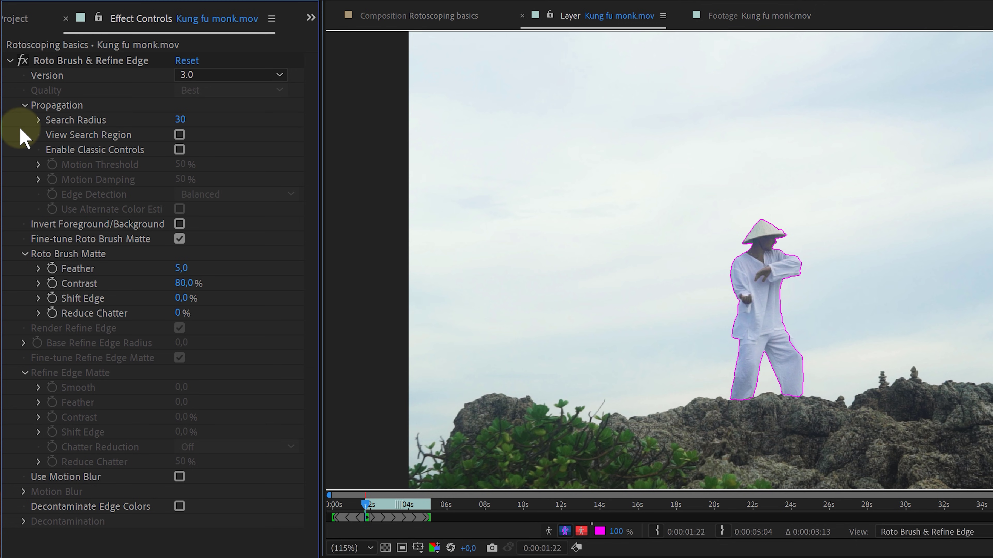
pyautogui.moveTo(366, 505)
pyautogui.mouseDown()
pyautogui.moveTo(398, 506)
pyautogui.moveTo(365, 505)
pyautogui.mouseUp()
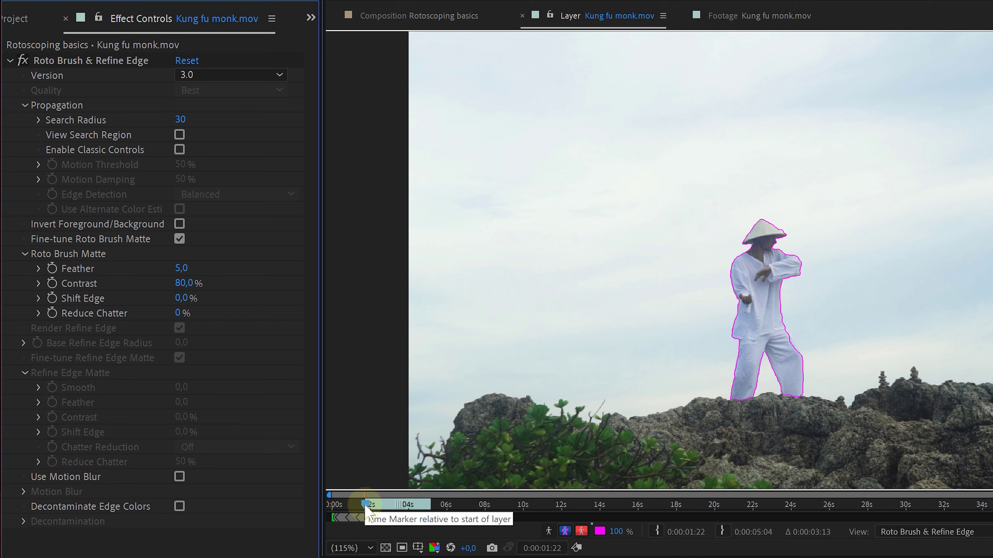
pyautogui.click(179, 120)
pyautogui.write('50')
pyautogui.press('Return')
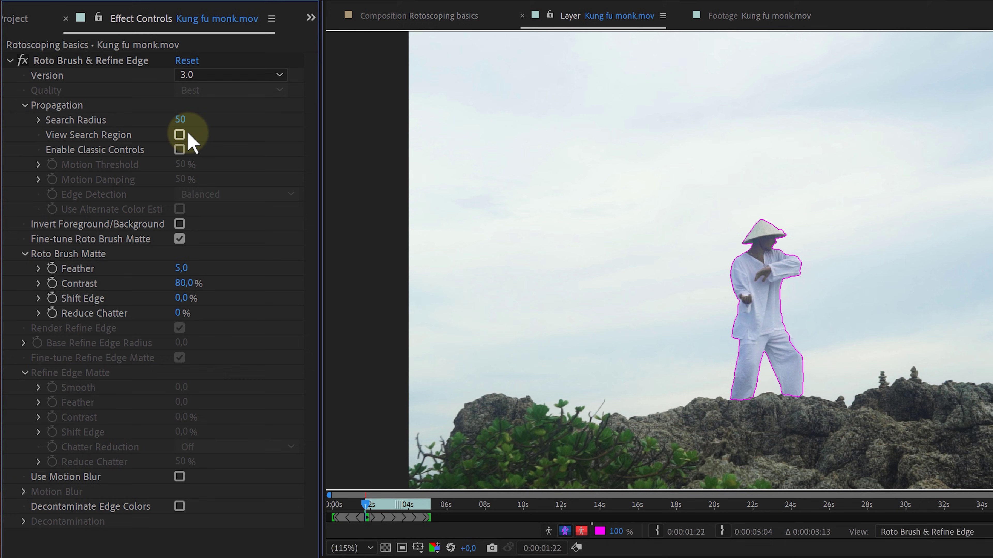
pyautogui.click(179, 134)
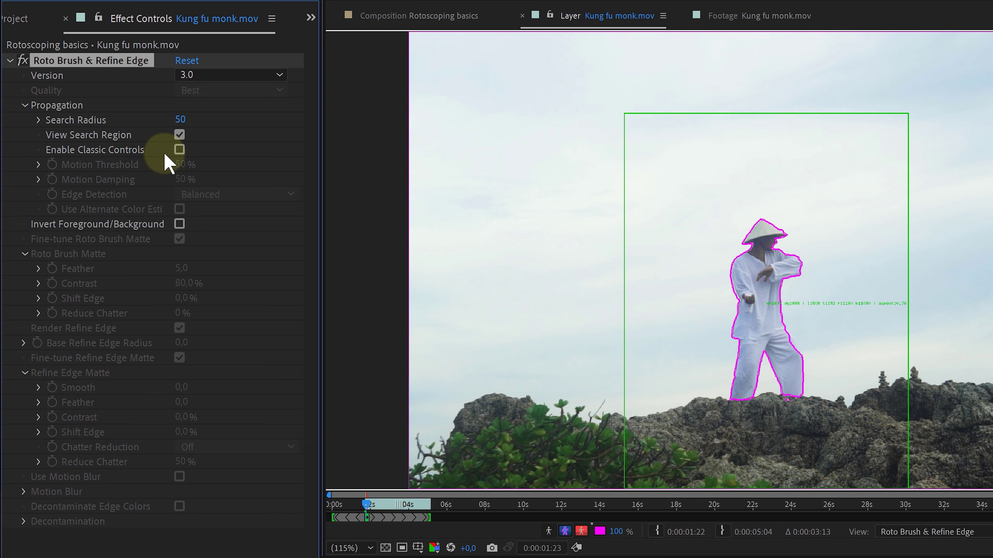
# Enable Roto Brush classic propagation controls and view the Edge Detection options, currently Balanced
pyautogui.click(179, 150)
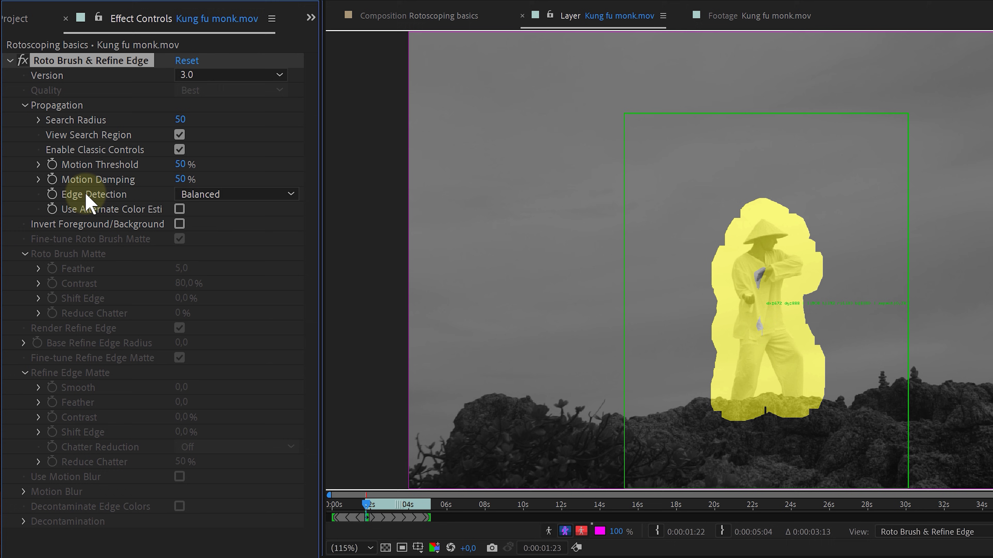
pyautogui.click(214, 194)
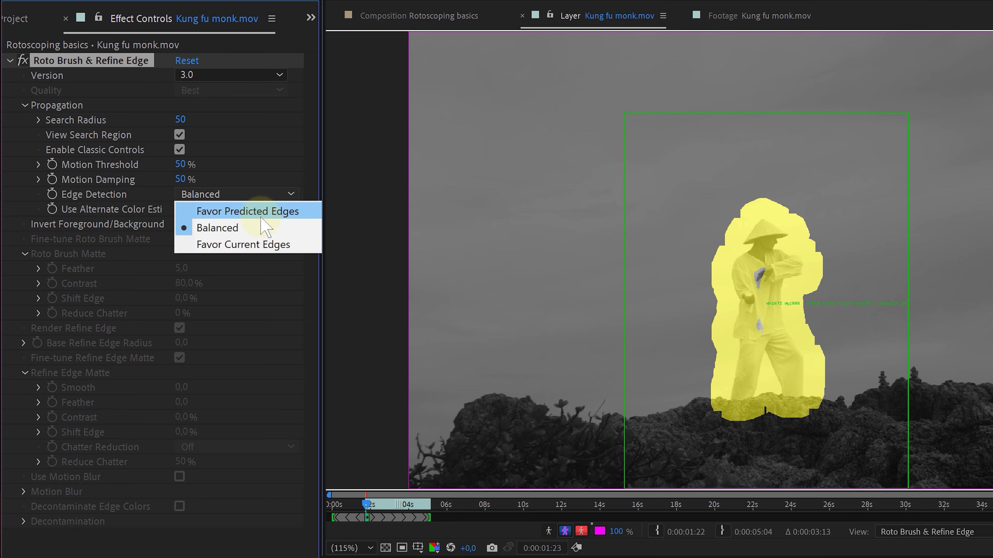